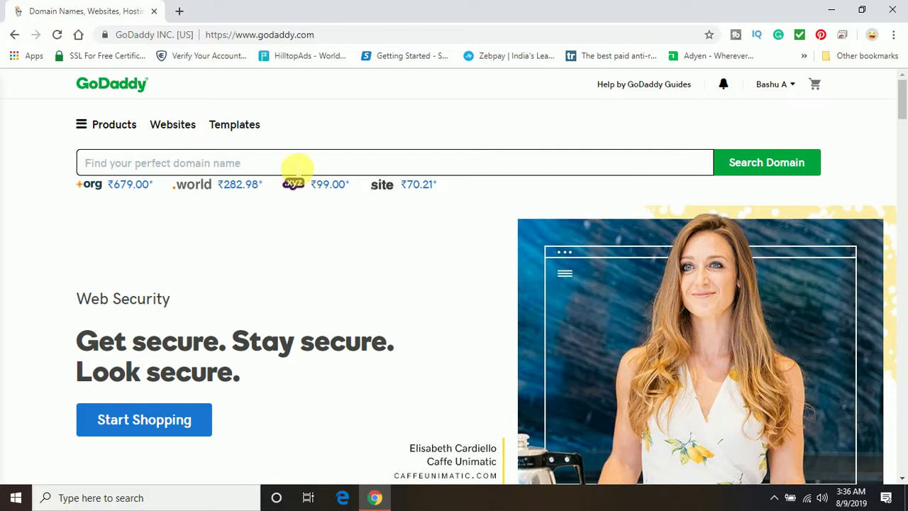
- Fill the GoDaddy home page domain search with 'softhub' from the autofill suggestion
{"action": "left_click", "coordinate": [296, 164]}
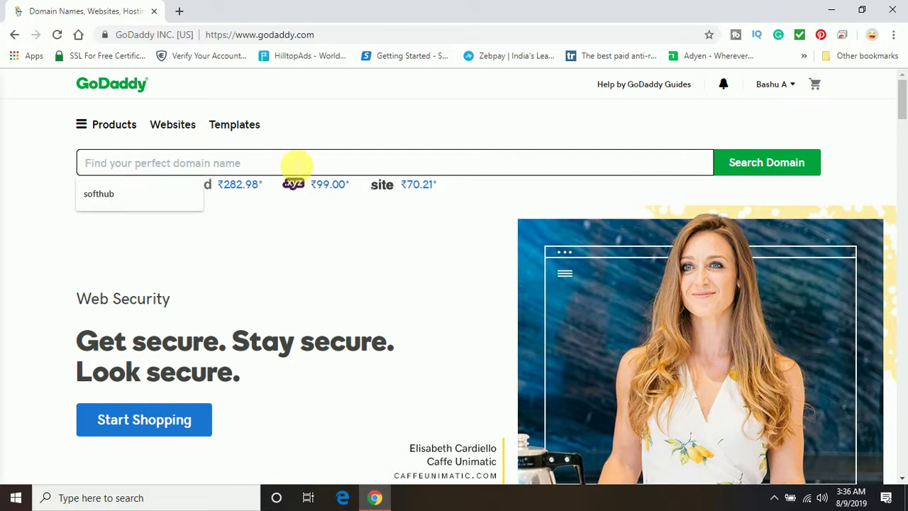
{"action": "left_click", "coordinate": [4, 231]}
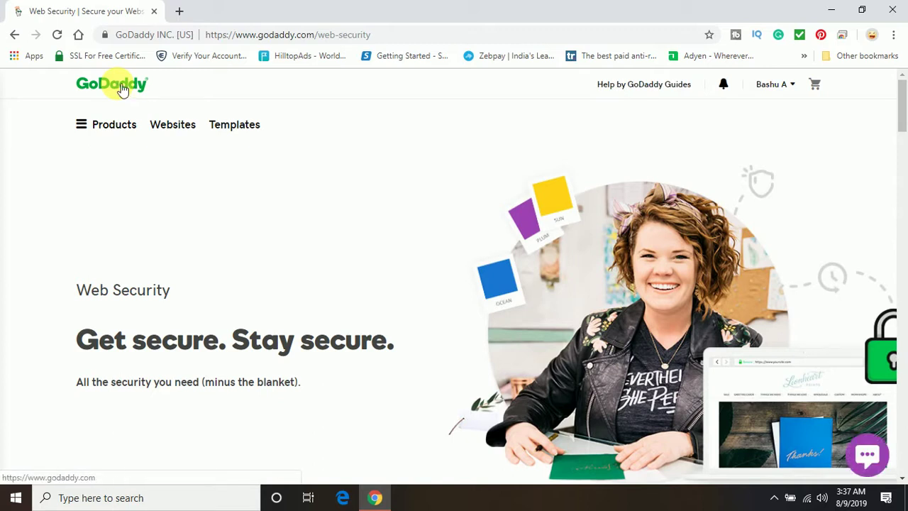
{"action": "left_click", "coordinate": [121, 87]}
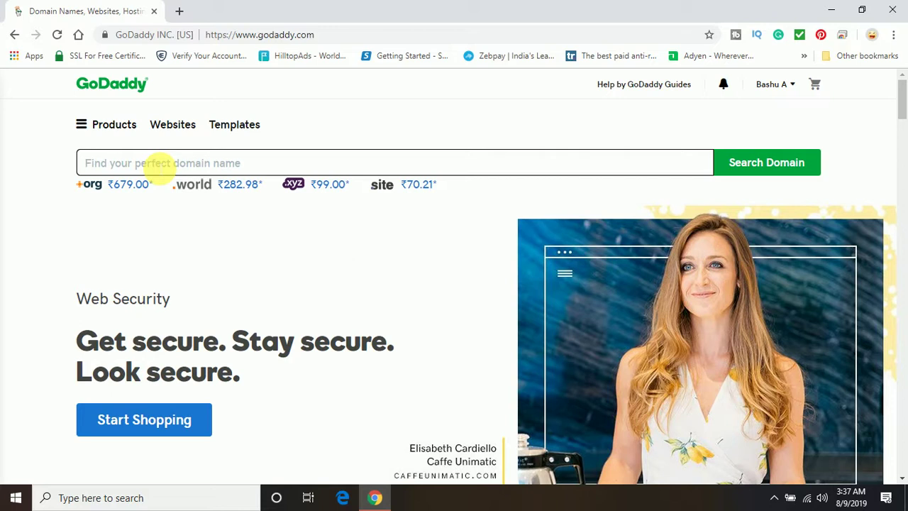
{"action": "type", "text": "softhub"}
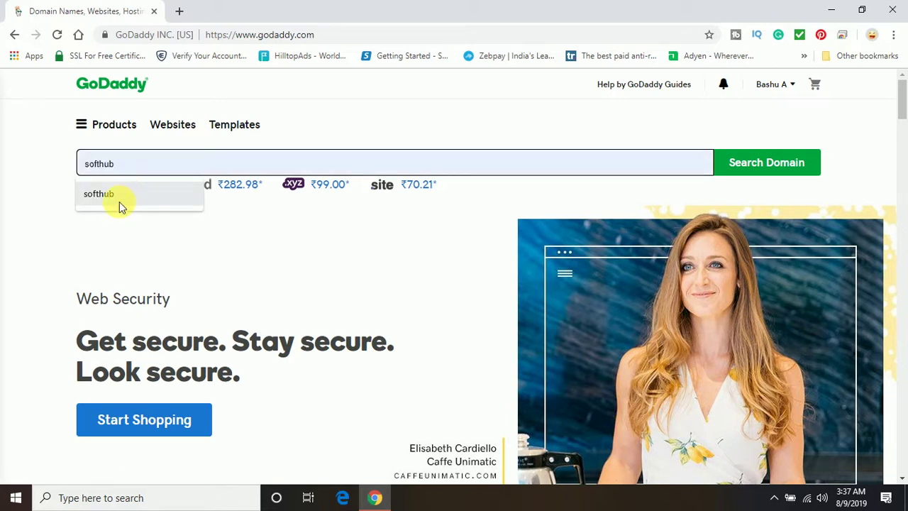
{"action": "left_click", "coordinate": [121, 204]}
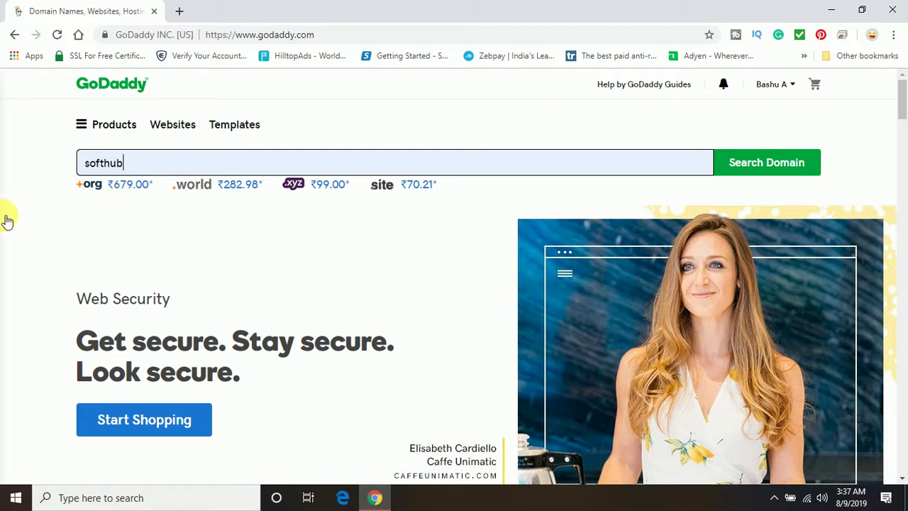
- Search softhub and review results showing softhub.com taken, with alternatives like softhubspot.com
{"action": "left_click", "coordinate": [760, 172]}
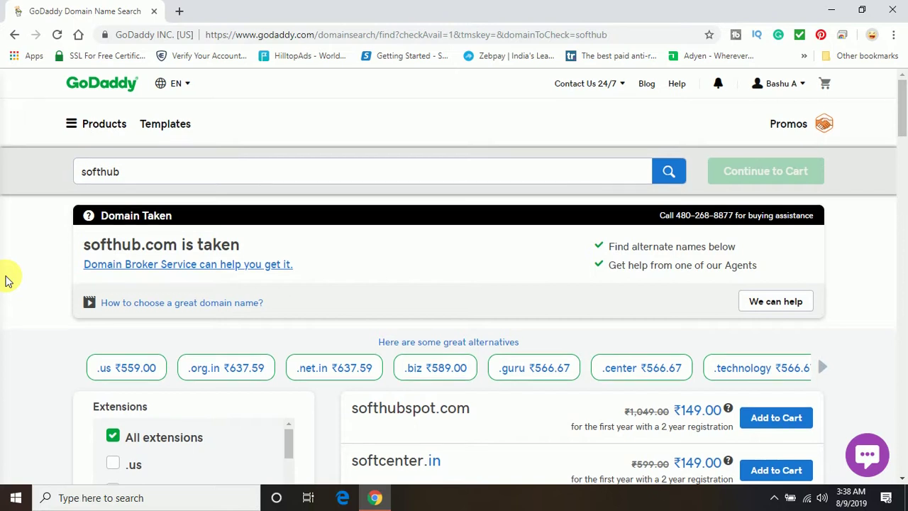
{"action": "scroll", "coordinate": [5, 280], "scroll_direction": "down", "scroll_amount": 2}
{"action": "scroll", "coordinate": [5, 280], "scroll_direction": "up", "scroll_amount": 1}
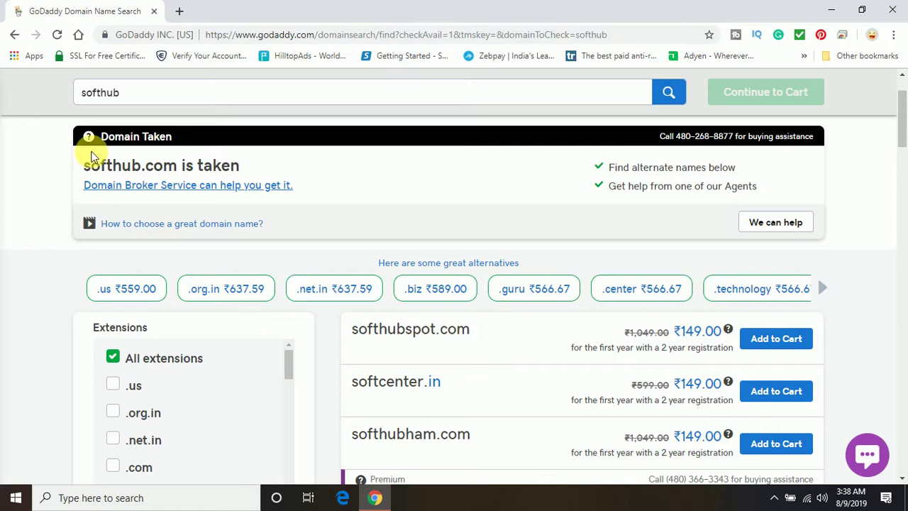
{"action": "left_click_drag", "start_coordinate": [85, 169], "coordinate": [179, 170]}
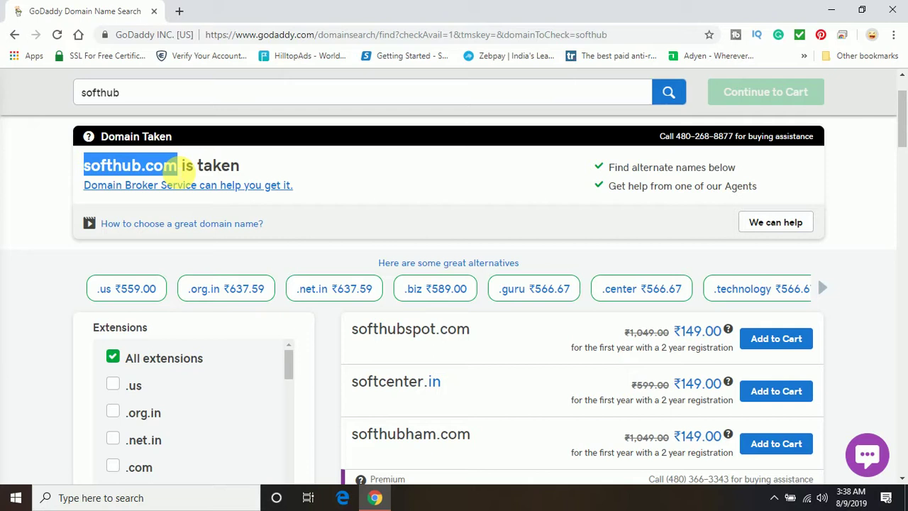
{"action": "left_click", "coordinate": [51, 209]}
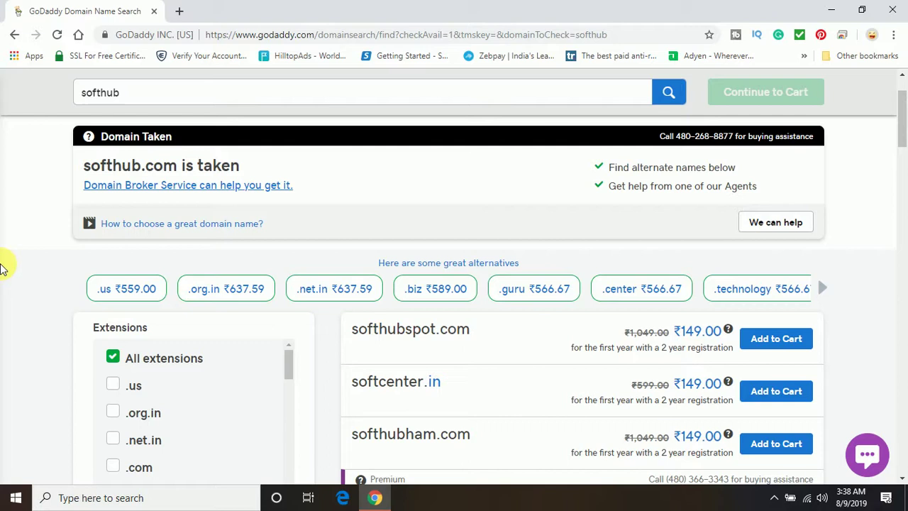
{"action": "scroll", "coordinate": [4, 268], "scroll_direction": "down", "scroll_amount": 1}
{"action": "scroll", "coordinate": [4, 268], "scroll_direction": "down", "scroll_amount": 1}
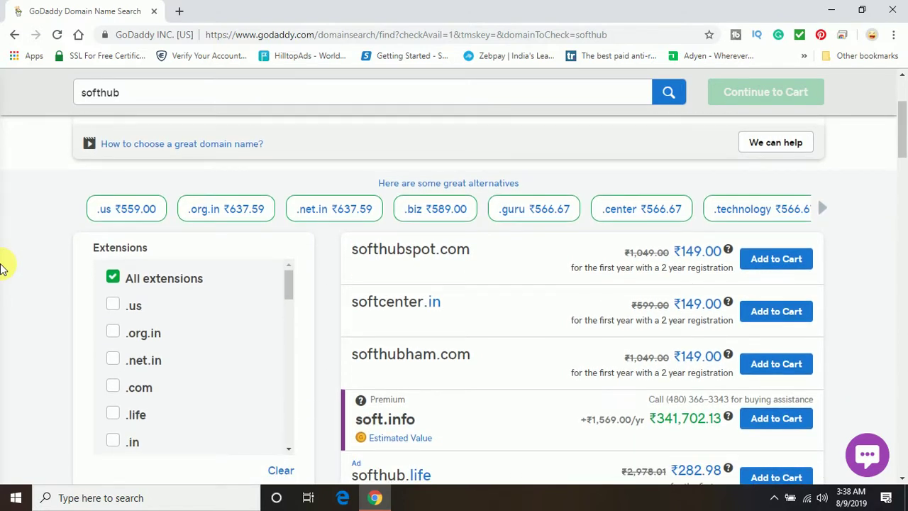
{"action": "scroll", "coordinate": [3, 268], "scroll_direction": "down", "scroll_amount": 1}
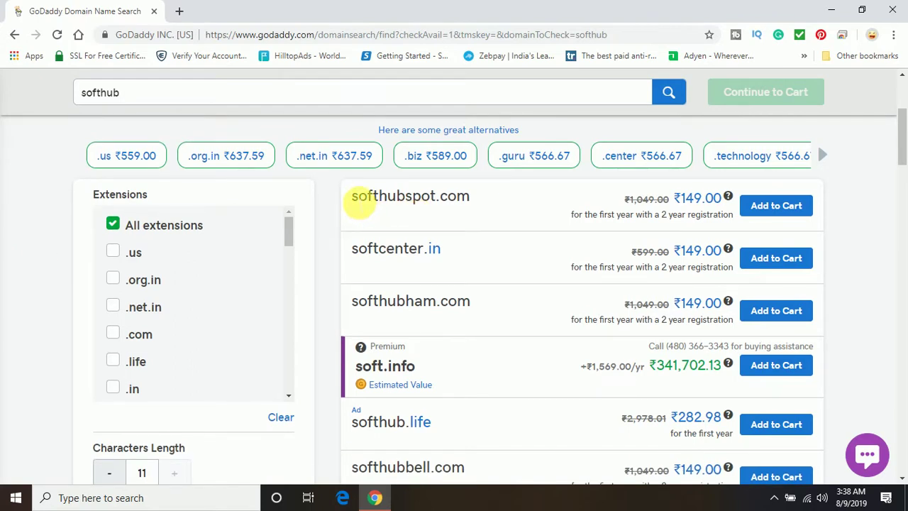
{"action": "left_click_drag", "start_coordinate": [353, 197], "coordinate": [472, 198]}
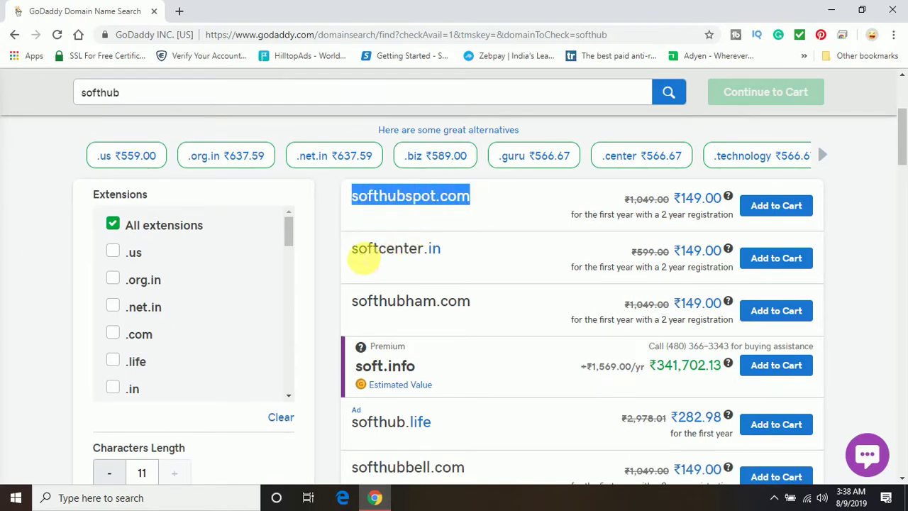
{"action": "left_click_drag", "start_coordinate": [354, 255], "coordinate": [461, 258]}
{"action": "left_click", "coordinate": [460, 259]}
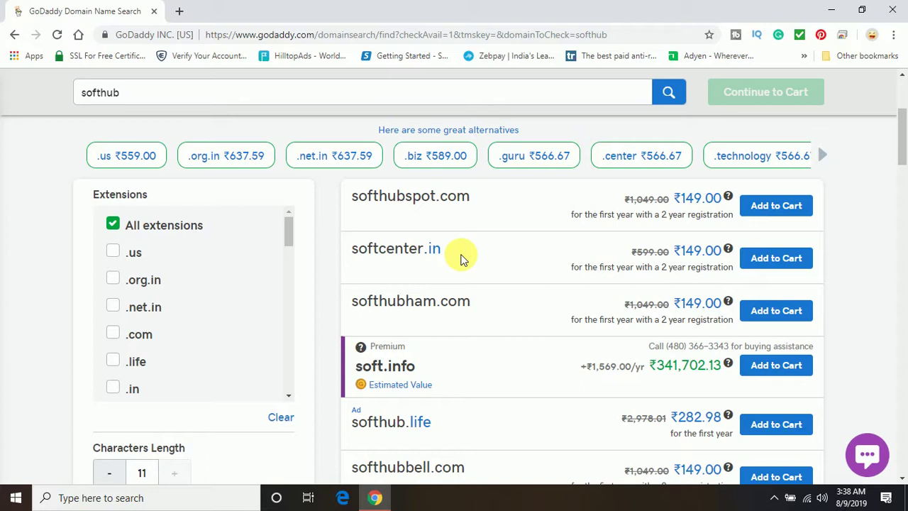
{"action": "left_click_drag", "start_coordinate": [456, 253], "coordinate": [428, 248]}
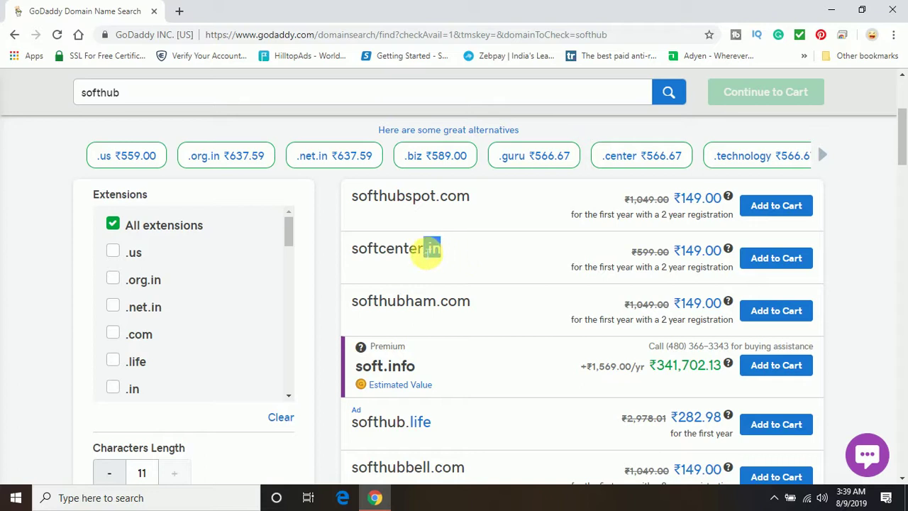
{"action": "left_click", "coordinate": [485, 268]}
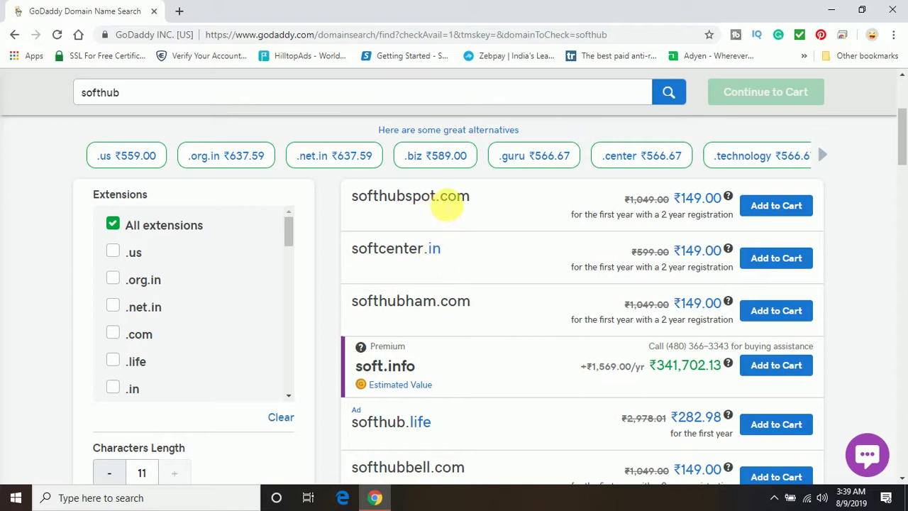
{"action": "double_click", "coordinate": [448, 202]}
{"action": "left_click", "coordinate": [485, 207]}
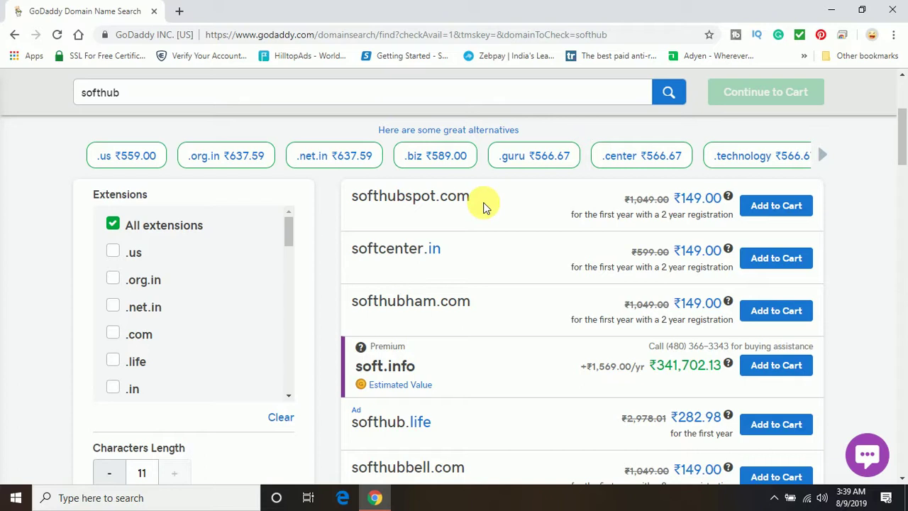
{"action": "scroll", "coordinate": [485, 207], "scroll_direction": "down", "scroll_amount": 1}
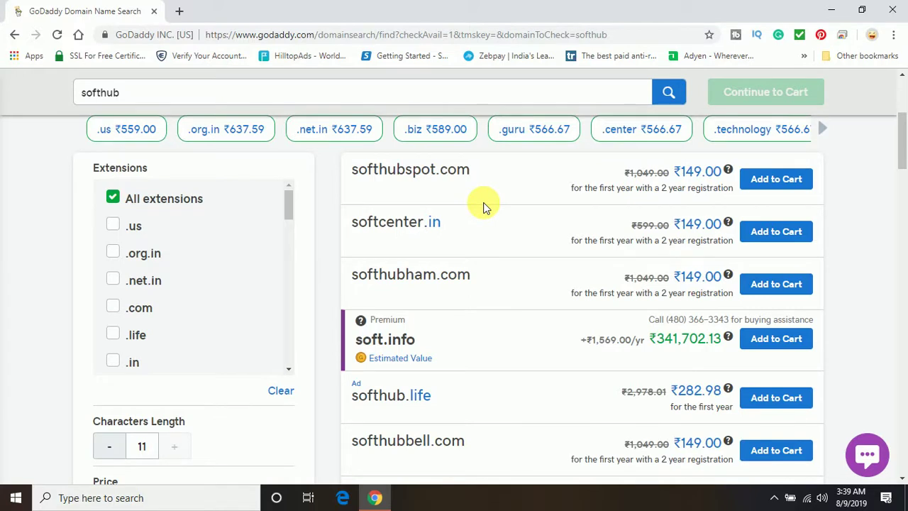
{"action": "scroll", "coordinate": [485, 207], "scroll_direction": "down", "scroll_amount": 1}
{"action": "scroll", "coordinate": [484, 206], "scroll_direction": "down", "scroll_amount": 3}
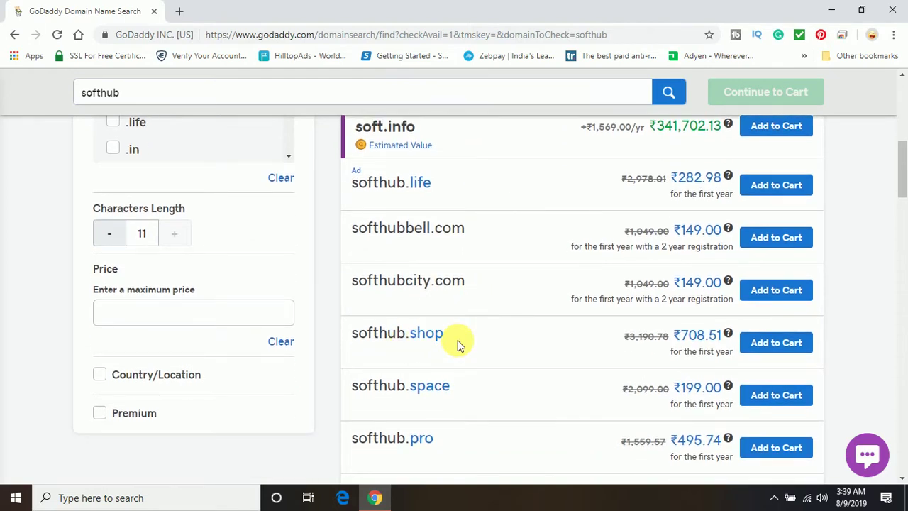
{"action": "scroll", "coordinate": [457, 340], "scroll_direction": "down", "scroll_amount": 2}
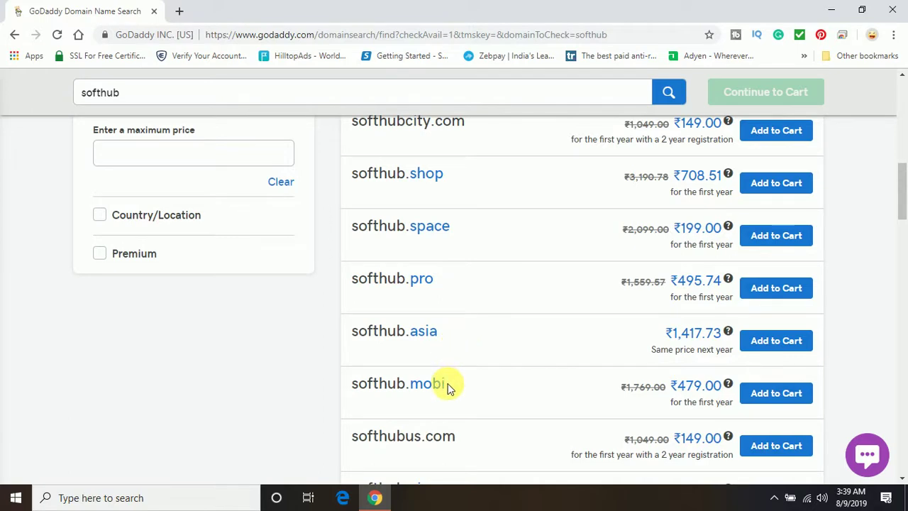
{"action": "scroll", "coordinate": [448, 385], "scroll_direction": "down", "scroll_amount": 4}
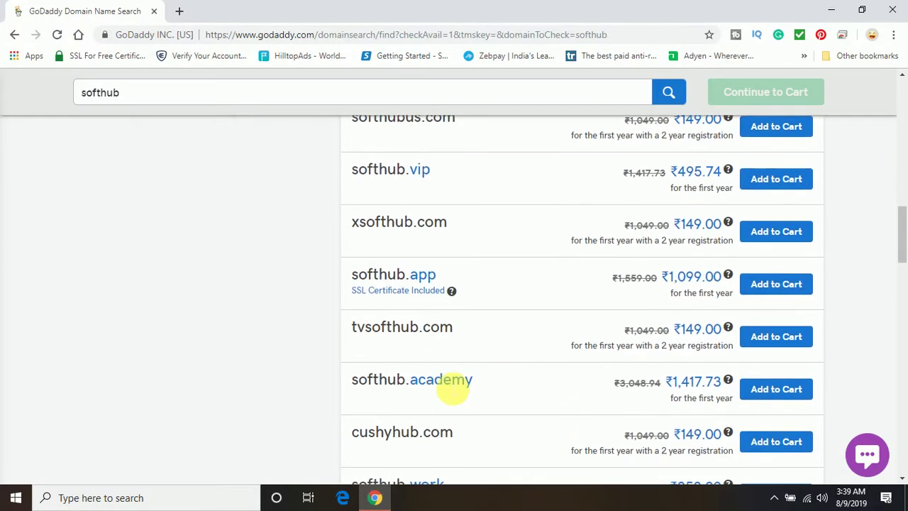
{"action": "scroll", "coordinate": [449, 387], "scroll_direction": "down", "scroll_amount": 3}
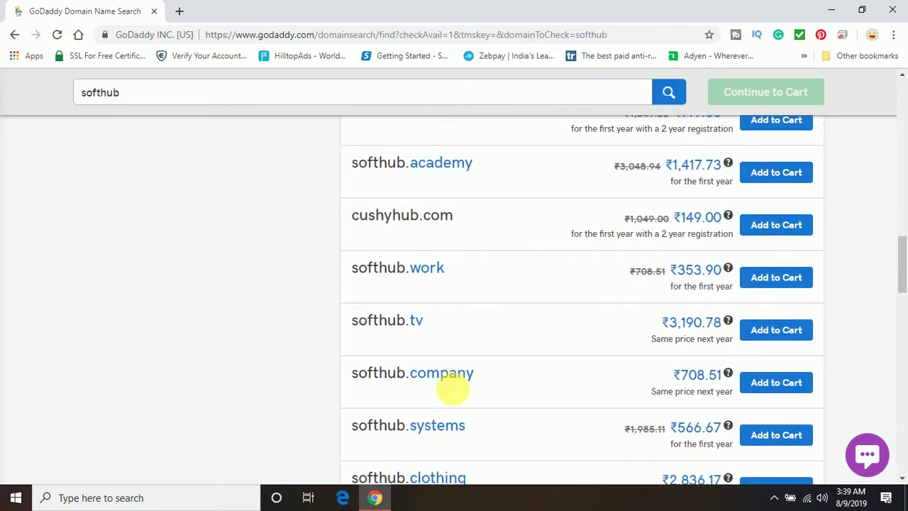
{"action": "scroll", "coordinate": [447, 383], "scroll_direction": "down", "scroll_amount": 4}
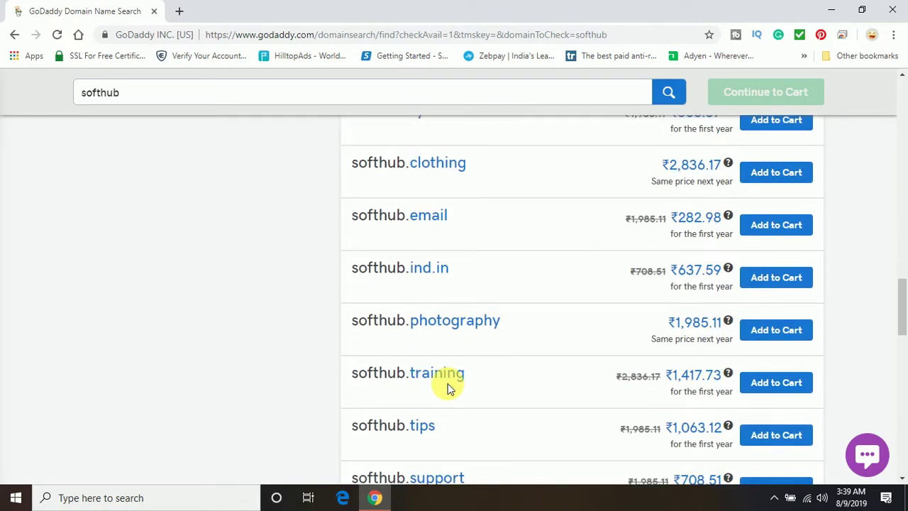
{"action": "scroll", "coordinate": [447, 383], "scroll_direction": "down", "scroll_amount": 1}
{"action": "scroll", "coordinate": [448, 383], "scroll_direction": "down", "scroll_amount": 4}
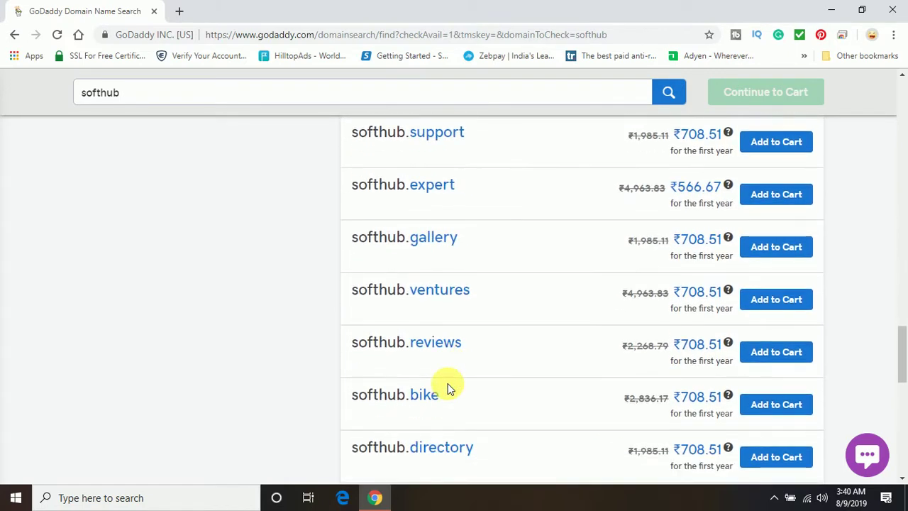
- Add softhubspot.com at ₹149.00 for the first year to the cart and continue
{"action": "left_click_drag", "start_coordinate": [901, 358], "coordinate": [903, 115]}
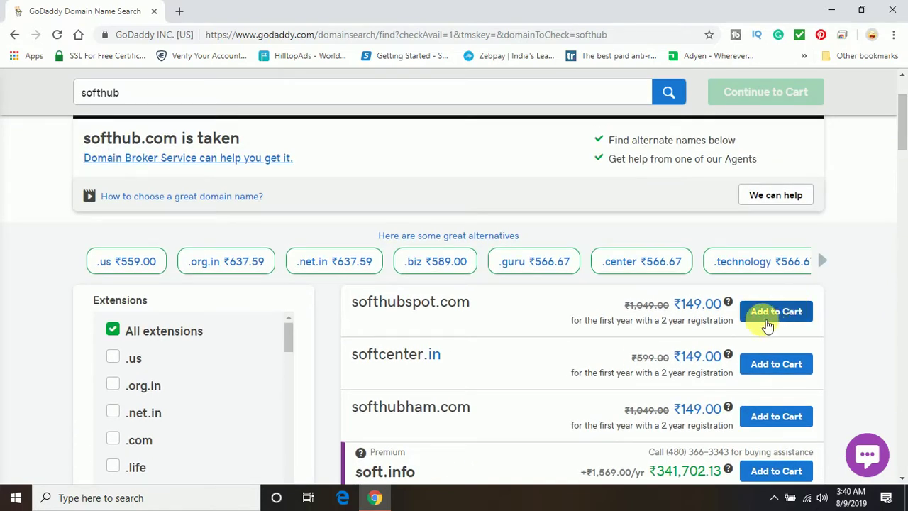
{"action": "left_click", "coordinate": [765, 323]}
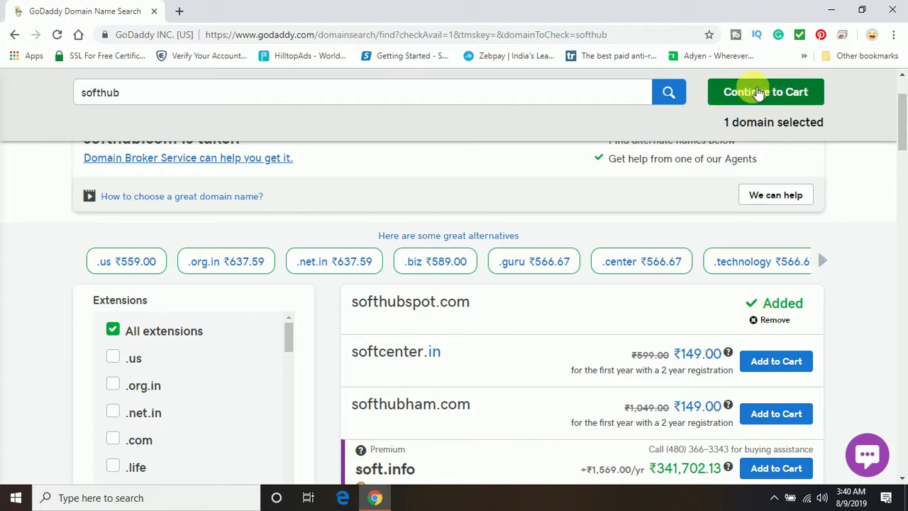
{"action": "left_click", "coordinate": [771, 94]}
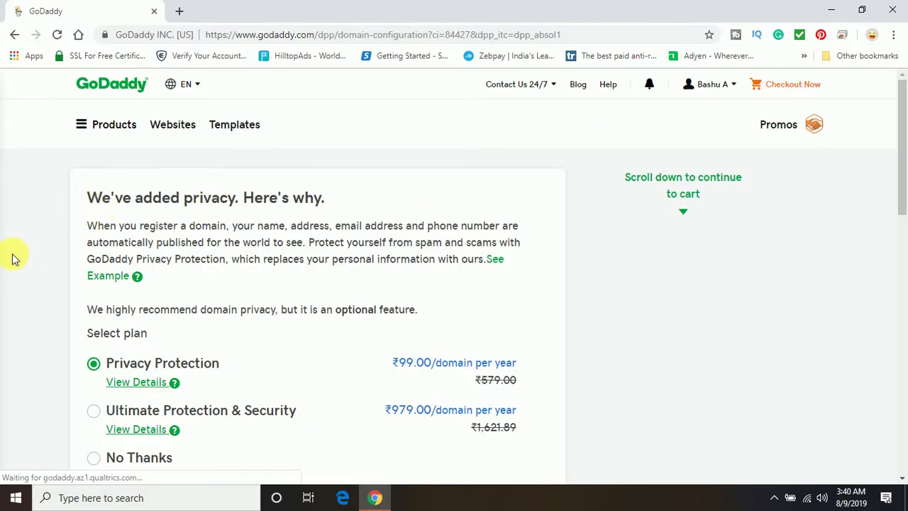
{"action": "scroll", "coordinate": [12, 257], "scroll_direction": "down", "scroll_amount": 1}
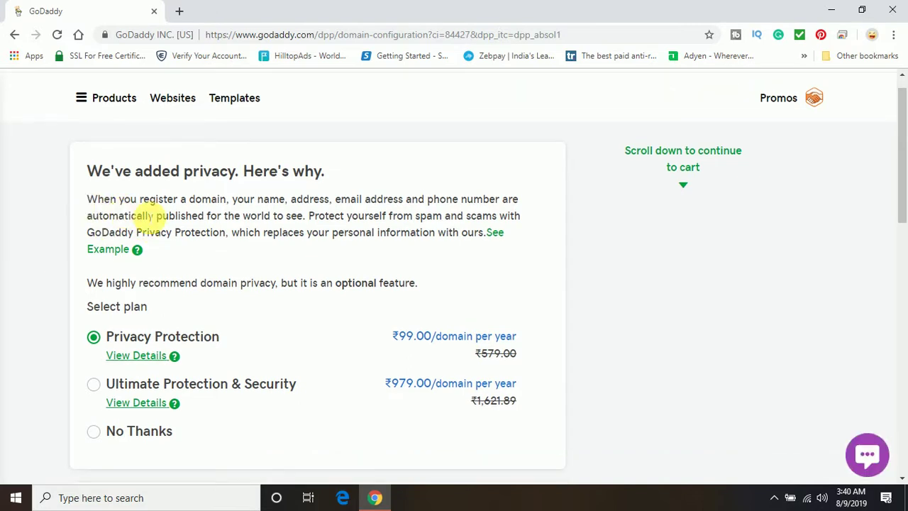
{"action": "left_click_drag", "start_coordinate": [96, 202], "coordinate": [495, 234]}
{"action": "left_click", "coordinate": [494, 234]}
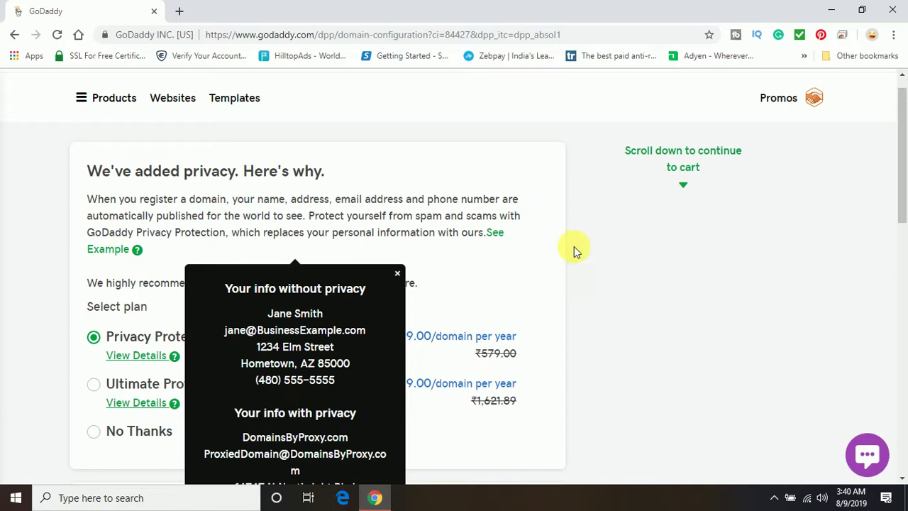
{"action": "left_click", "coordinate": [600, 261]}
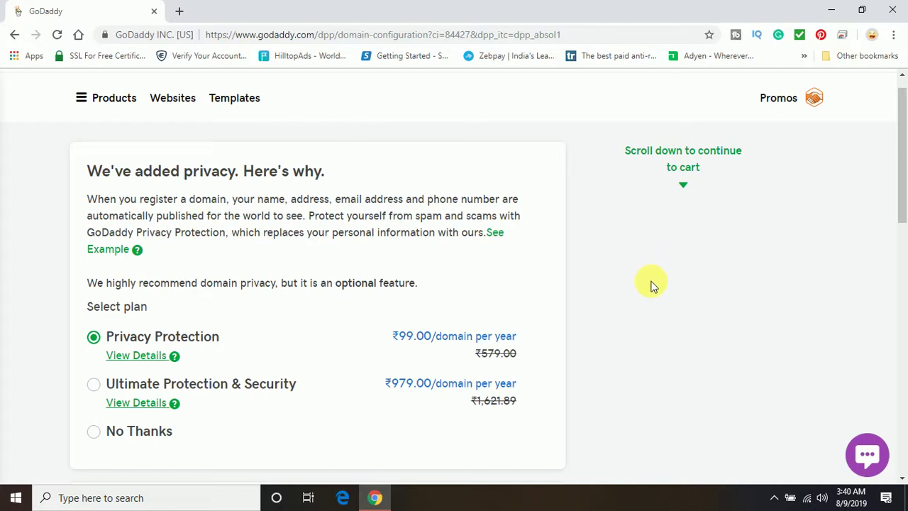
{"action": "scroll", "coordinate": [654, 286], "scroll_direction": "down", "scroll_amount": 2}
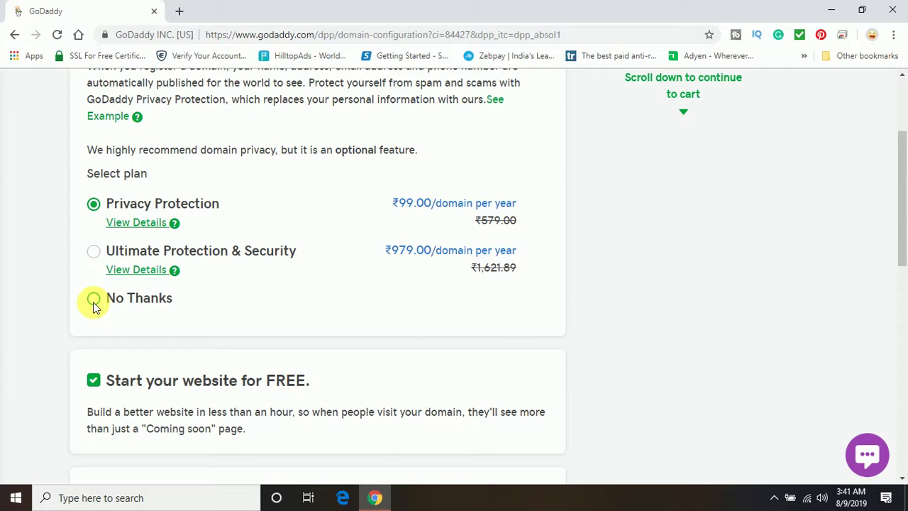
- Choose No Thanks for privacy protection and uncheck 'Start your website for FREE'
{"action": "left_click", "coordinate": [94, 303]}
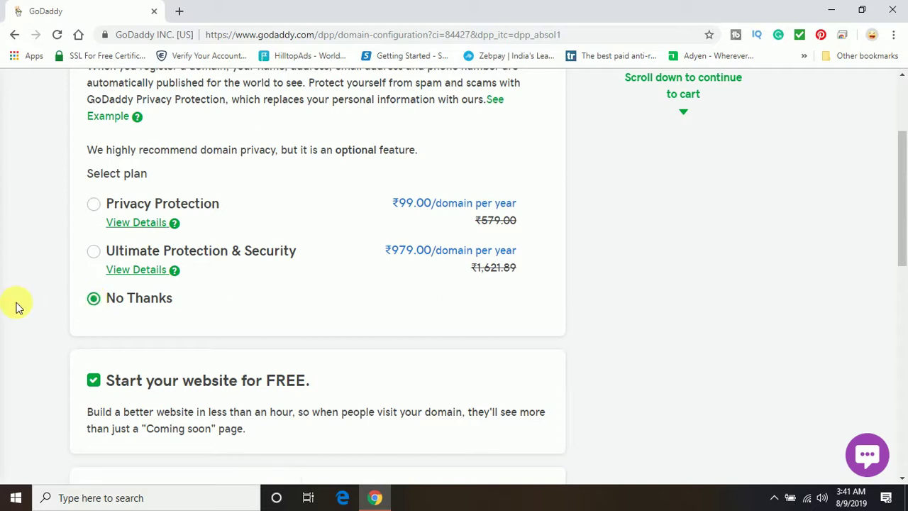
{"action": "scroll", "coordinate": [17, 307], "scroll_direction": "down", "scroll_amount": 2}
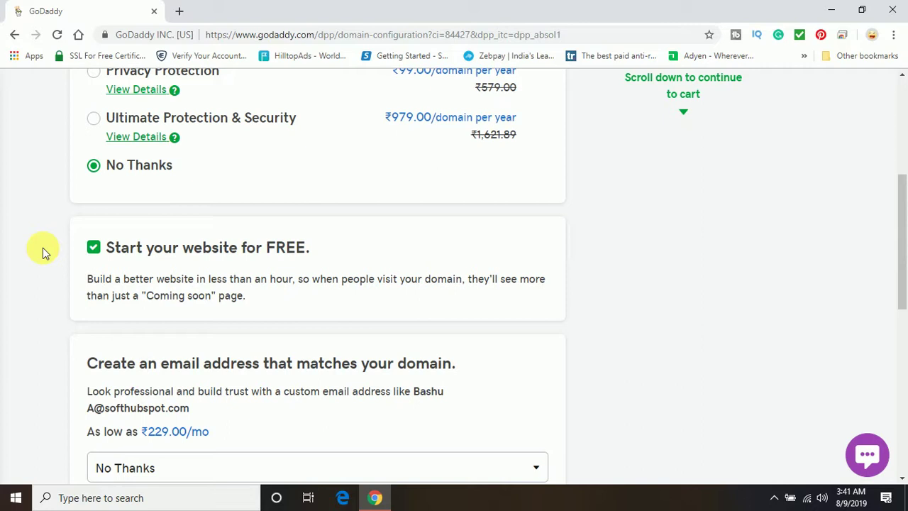
{"action": "left_click", "coordinate": [95, 247]}
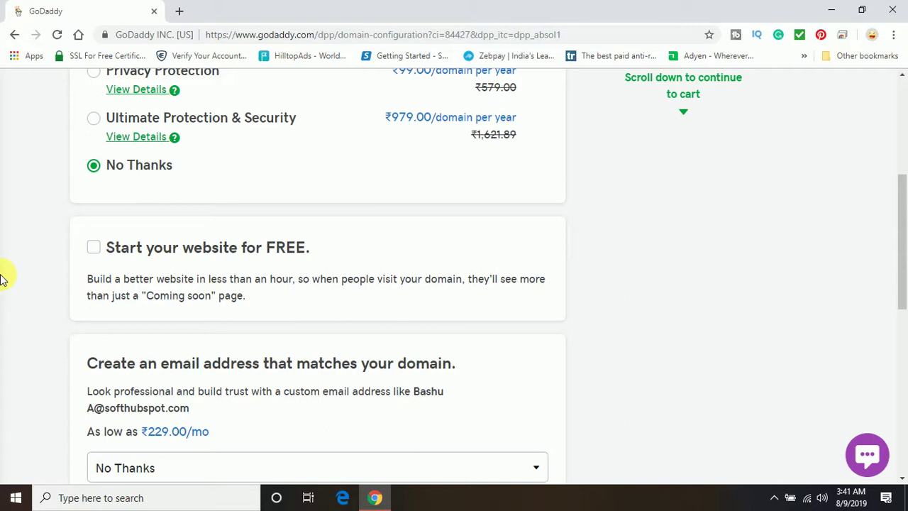
{"action": "scroll", "coordinate": [0, 279], "scroll_direction": "down", "scroll_amount": 3}
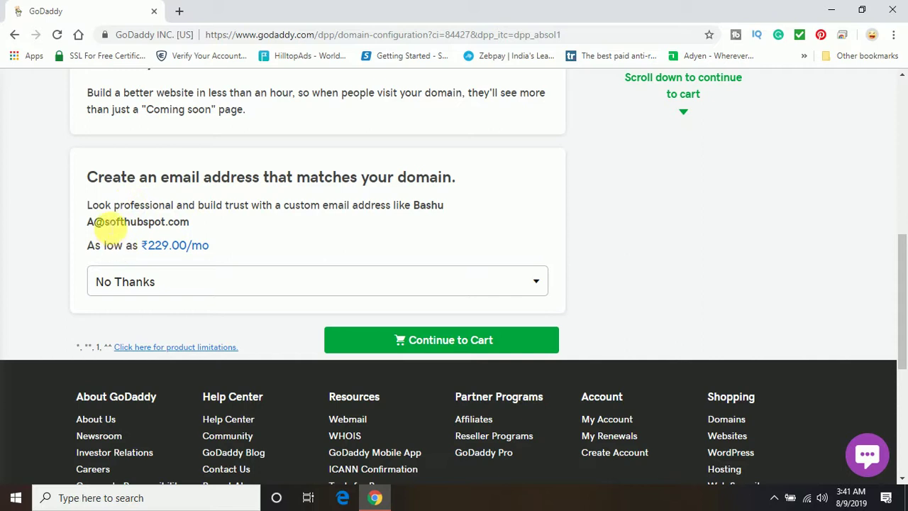
- Keep the email plan at No Thanks and continue to the checkout cart
{"action": "left_click_drag", "start_coordinate": [107, 226], "coordinate": [190, 218]}
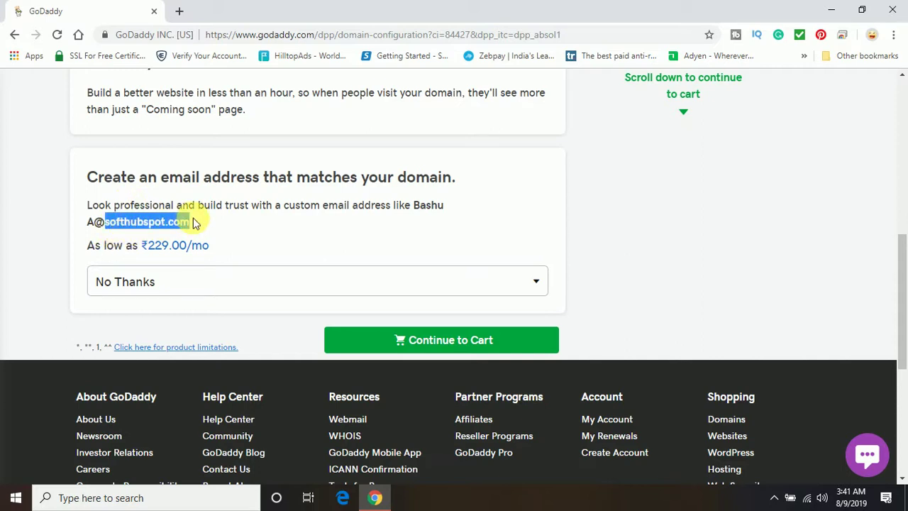
{"action": "left_click", "coordinate": [44, 286]}
{"action": "left_click", "coordinate": [142, 284]}
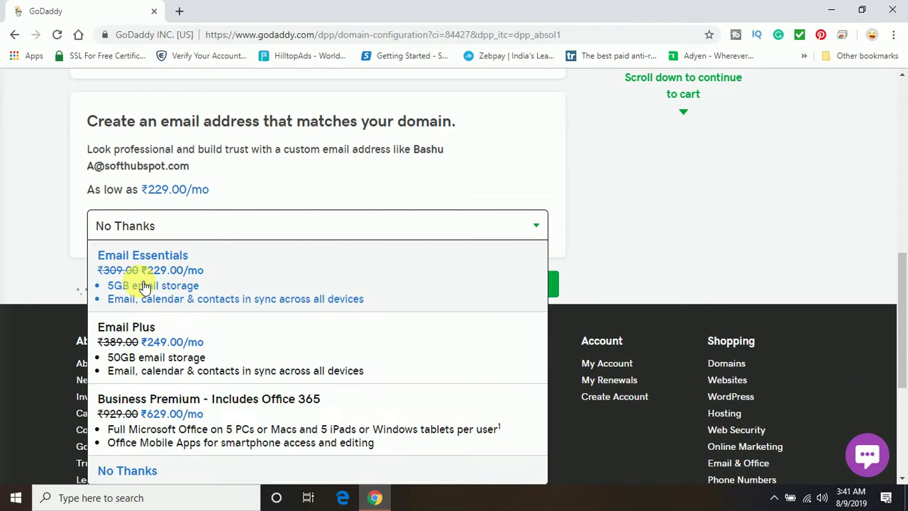
{"action": "left_click", "coordinate": [25, 235]}
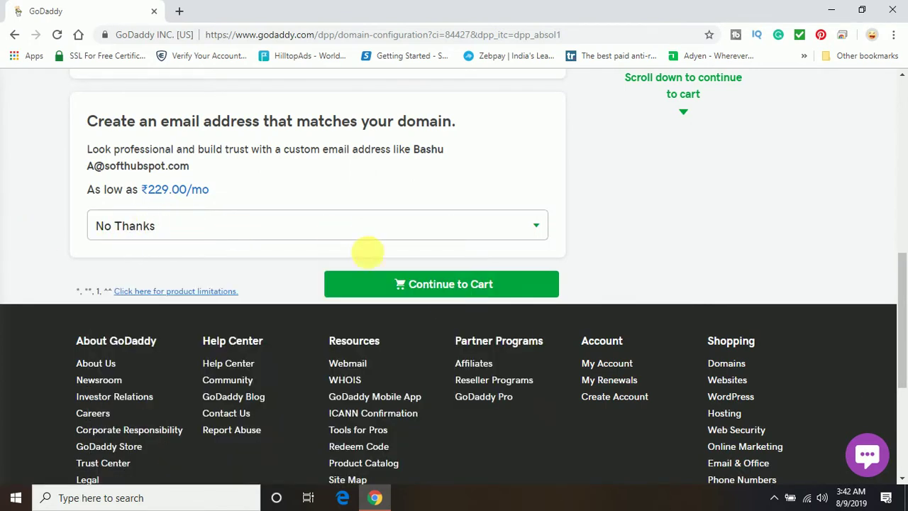
{"action": "left_click", "coordinate": [447, 289]}
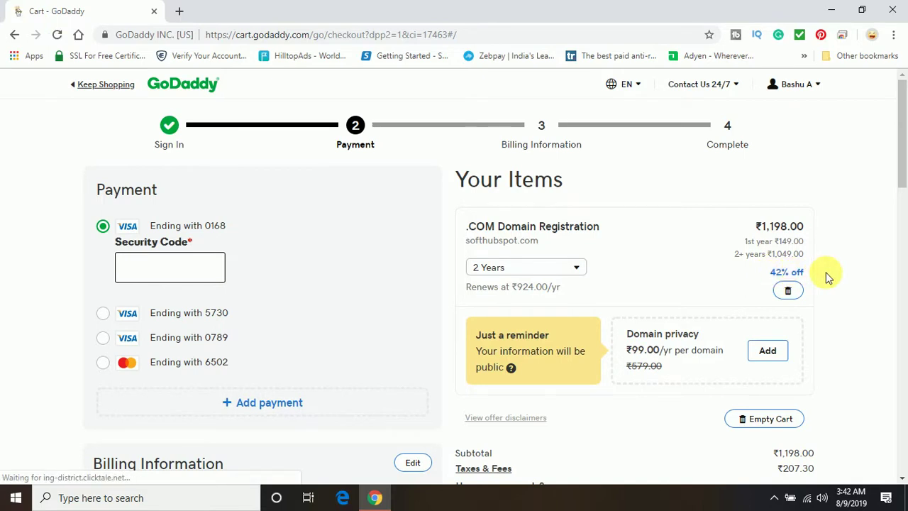
- Set softhubspot.com's registration term to 1 Year, bringing the total to ₹990.15
{"action": "left_click", "coordinate": [524, 269]}
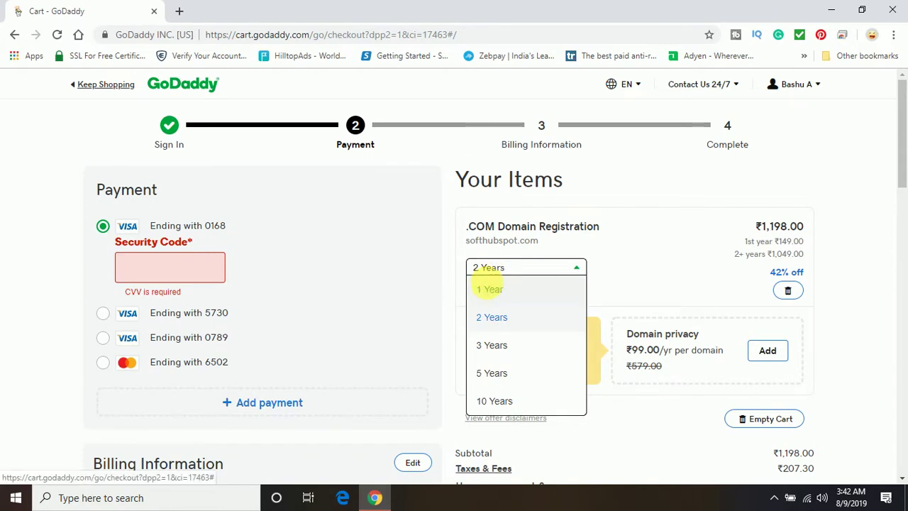
{"action": "left_click", "coordinate": [490, 289]}
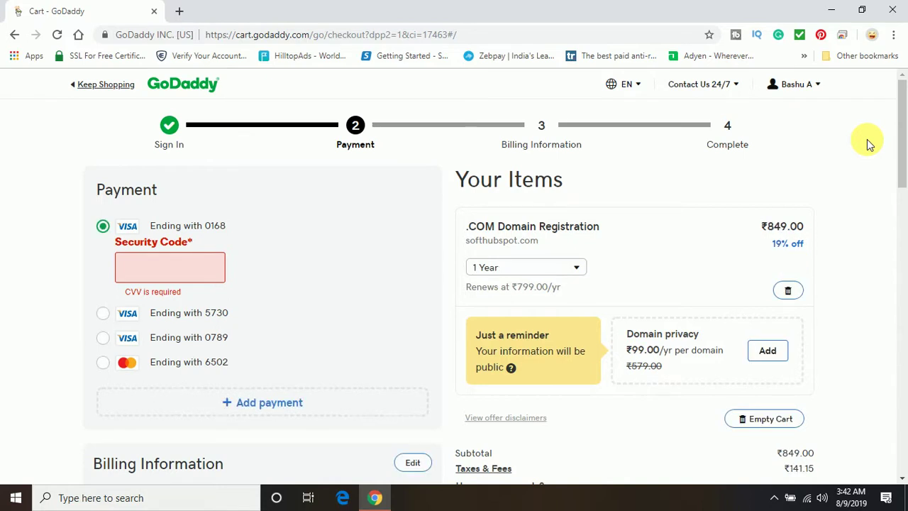
{"action": "left_click", "coordinate": [544, 268]}
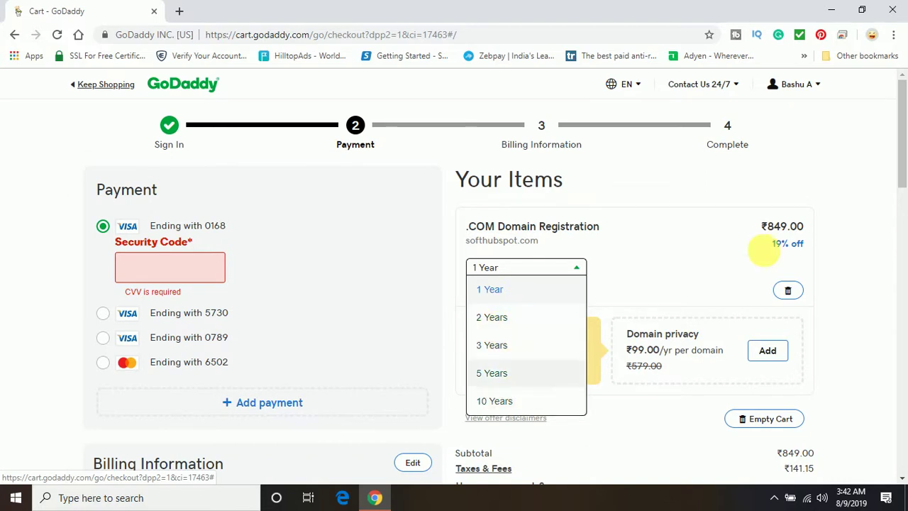
{"action": "left_click", "coordinate": [901, 121]}
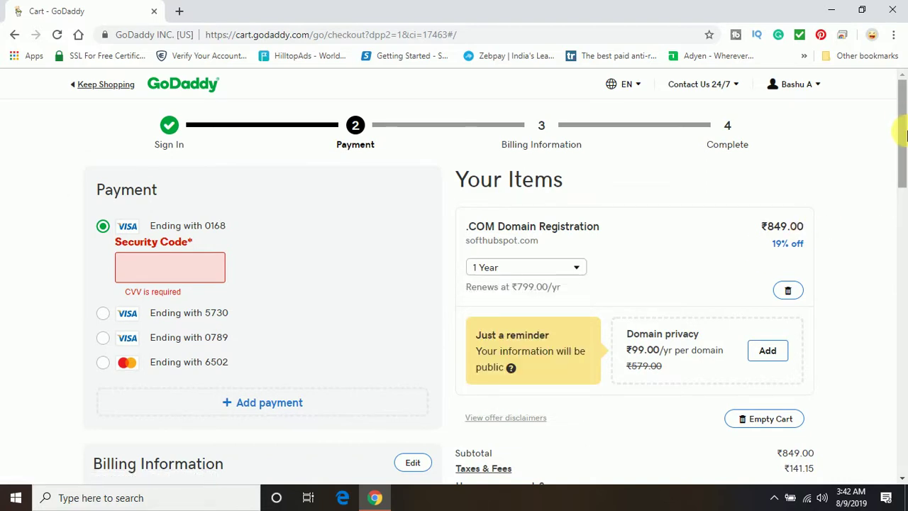
{"action": "left_click_drag", "start_coordinate": [901, 121], "coordinate": [905, 178]}
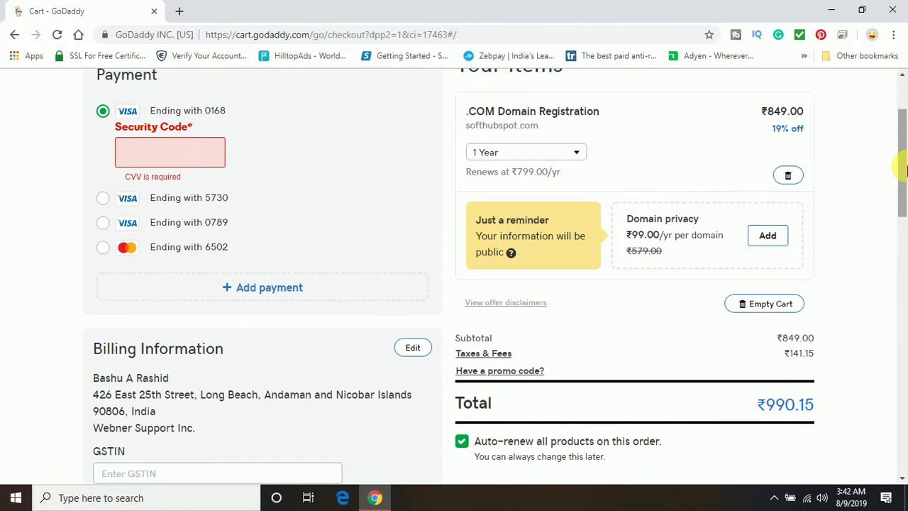
{"action": "left_click", "coordinate": [165, 153]}
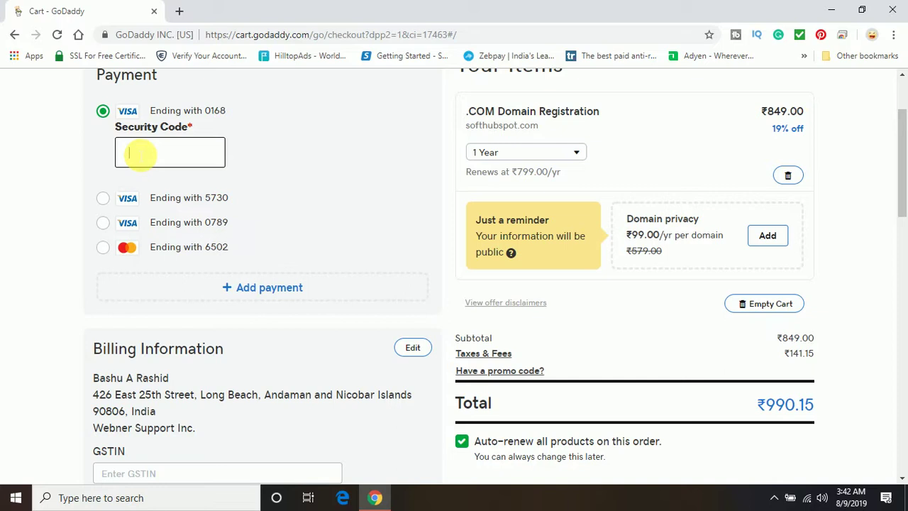
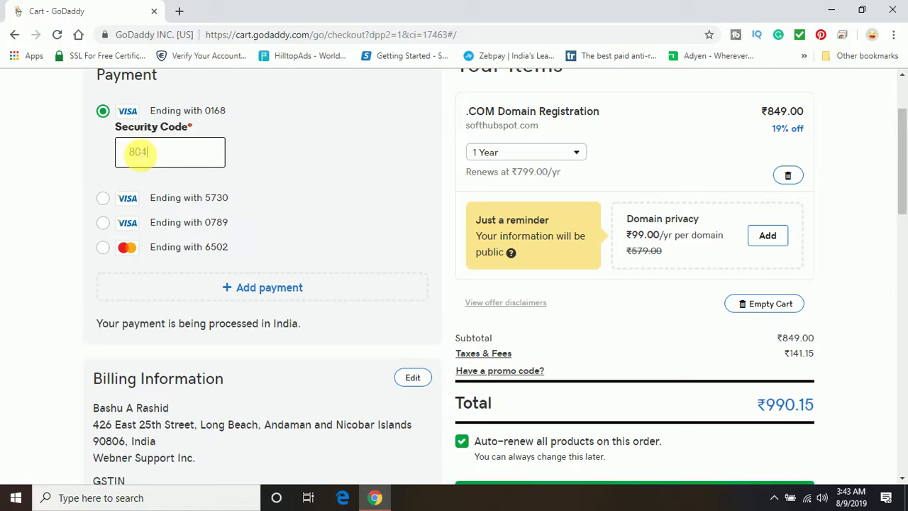
- Enter the card's security code, turn off auto-renewal, and complete the ₹990.15 purchase
{"action": "left_click", "coordinate": [865, 266]}
{"action": "scroll", "coordinate": [864, 263], "scroll_direction": "down", "scroll_amount": 2}
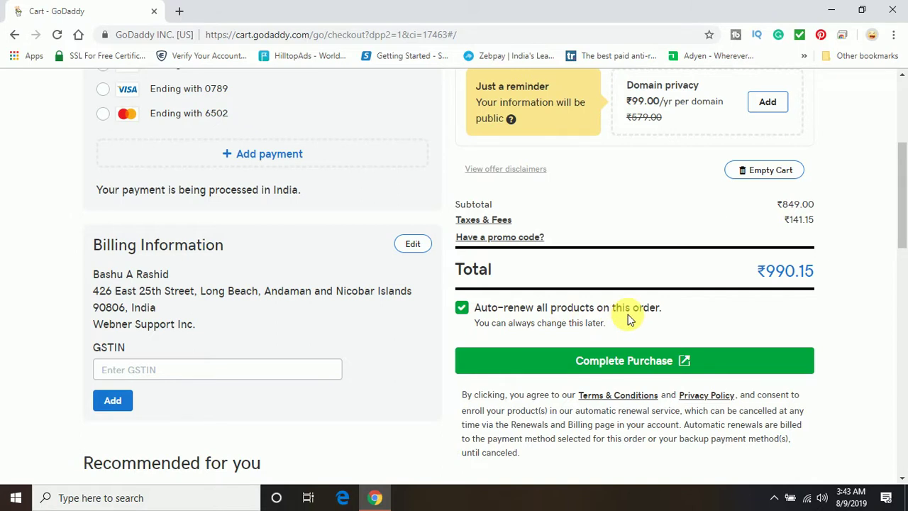
{"action": "left_click", "coordinate": [461, 310]}
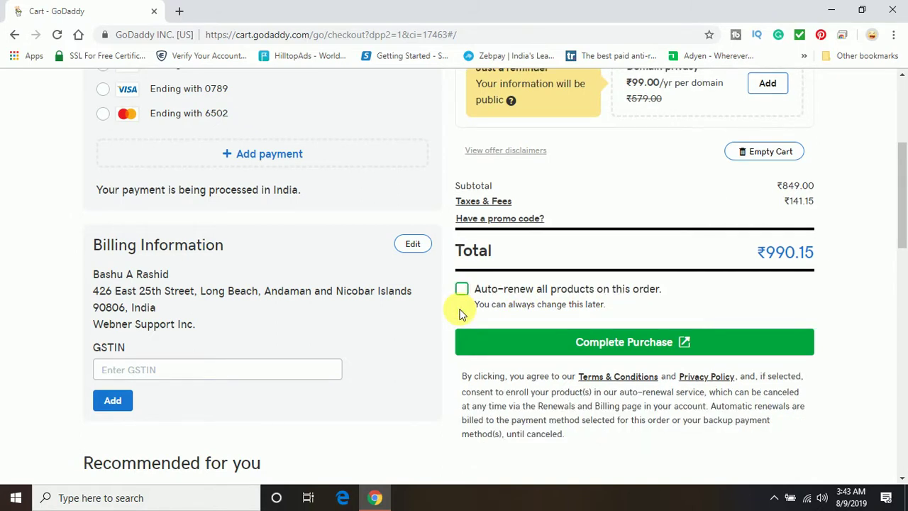
{"action": "left_click", "coordinate": [624, 347]}
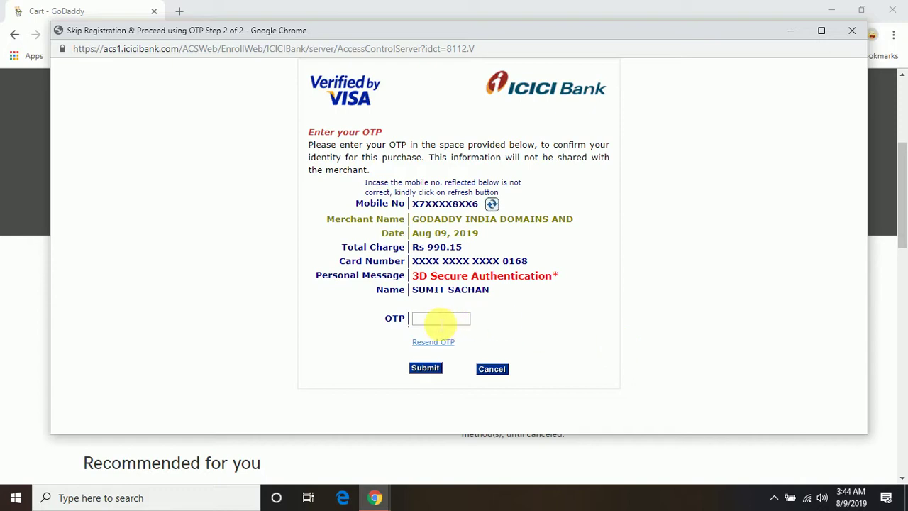
- Enter the one-time password from the phone and submit it to authorise the Rs 990.15 charge
{"action": "left_click", "coordinate": [439, 319]}
{"action": "type", "text": "••••••"}
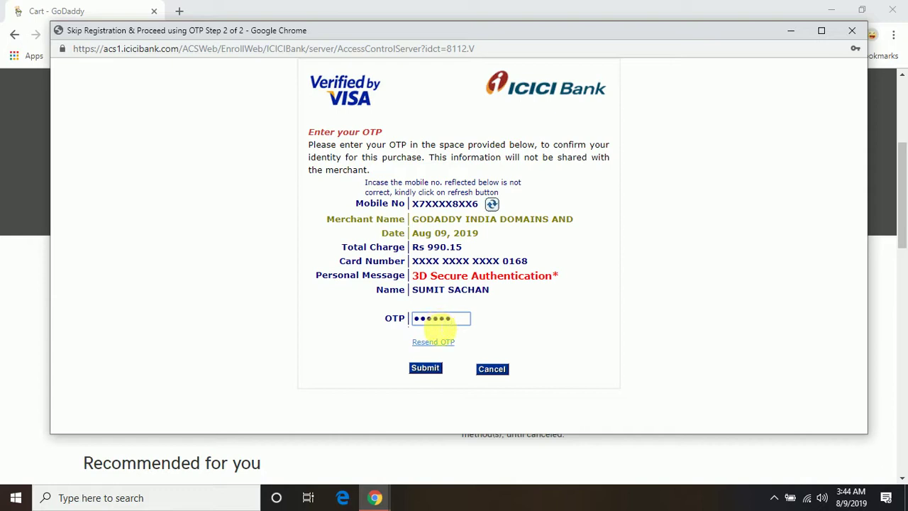
{"action": "left_click", "coordinate": [425, 369]}
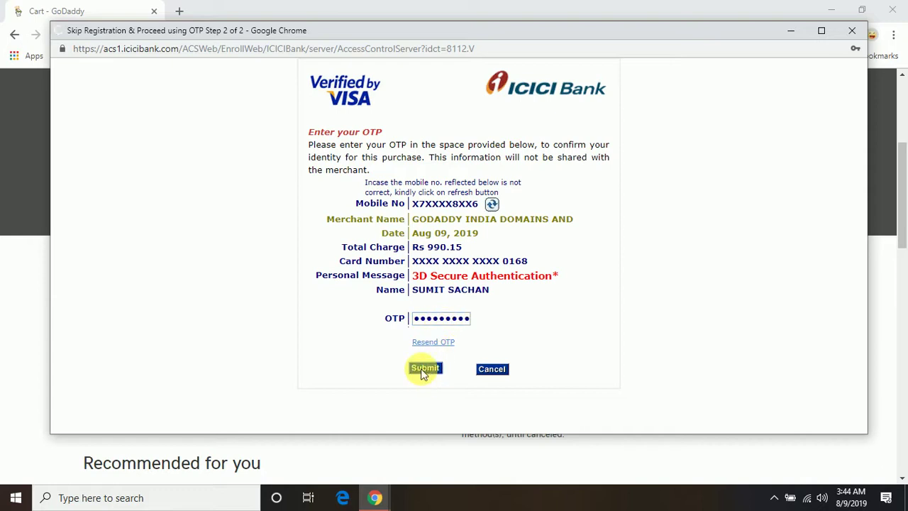